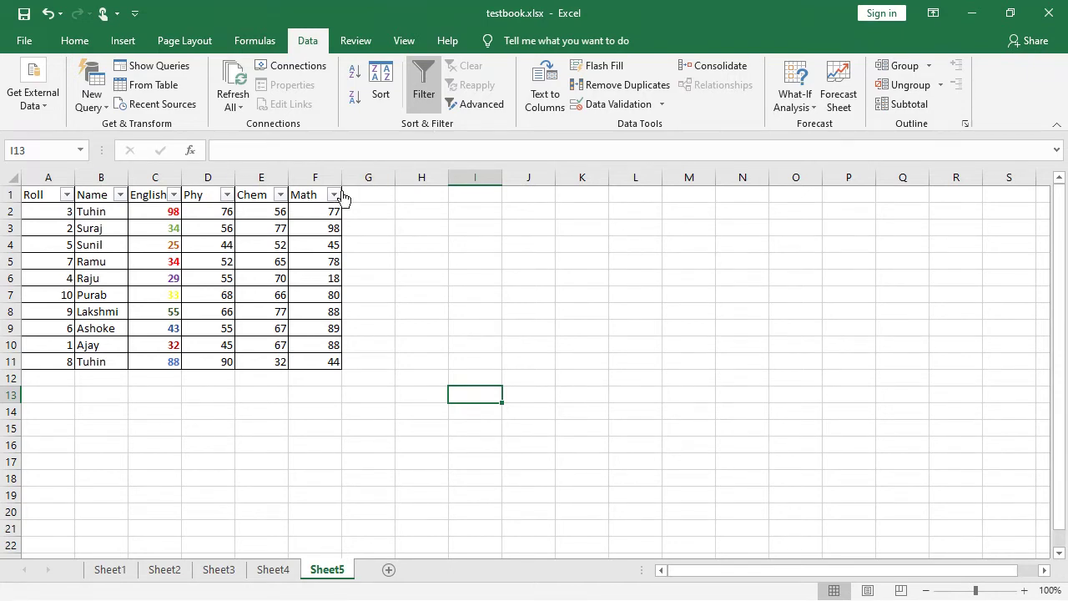
Turn the marks table's filter dropdowns off and back on from a cell inside the table
left_click(427, 105)
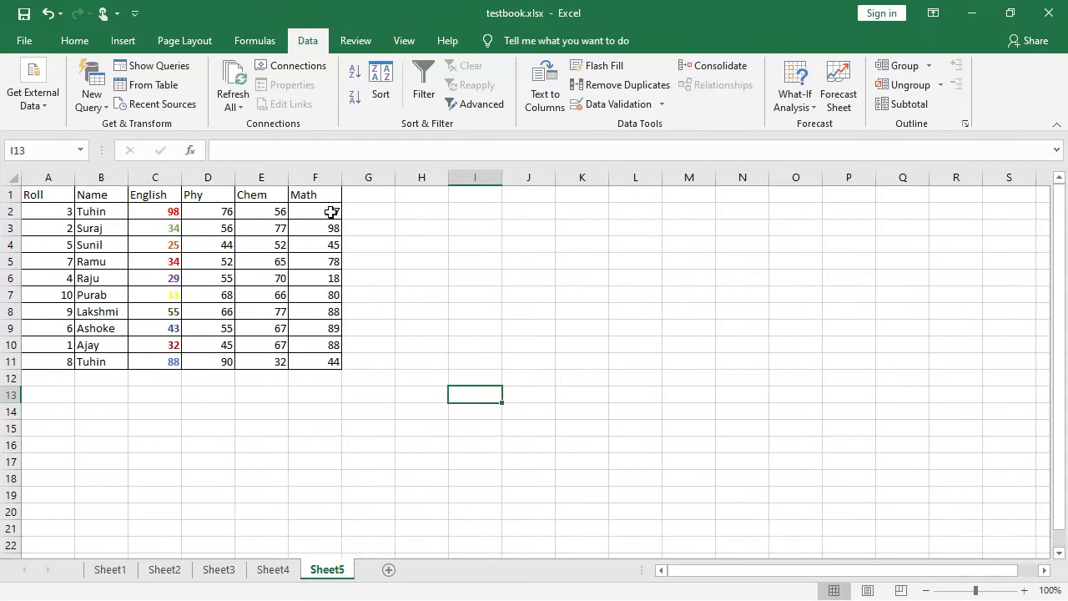
left_click(172, 208)
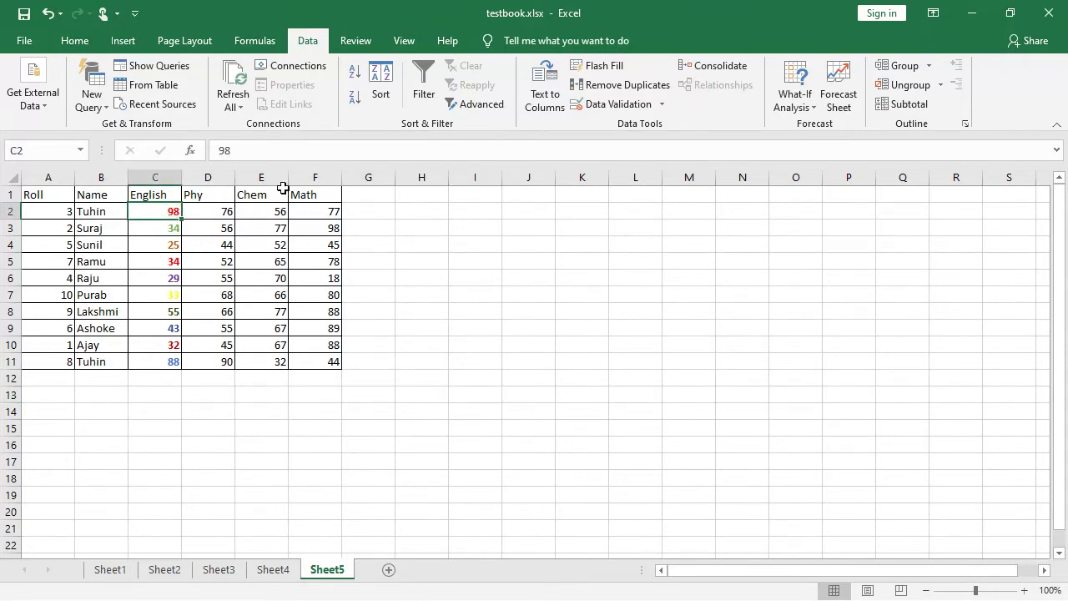
left_click(426, 101)
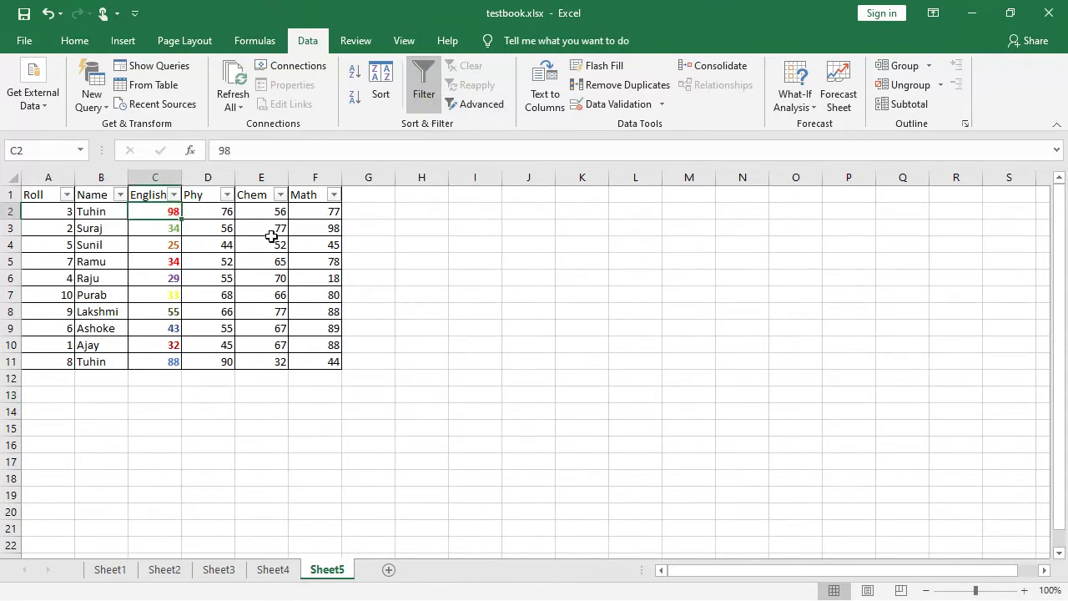
Filter the Phy column to hide scores 44 and 45
left_click(226, 194)
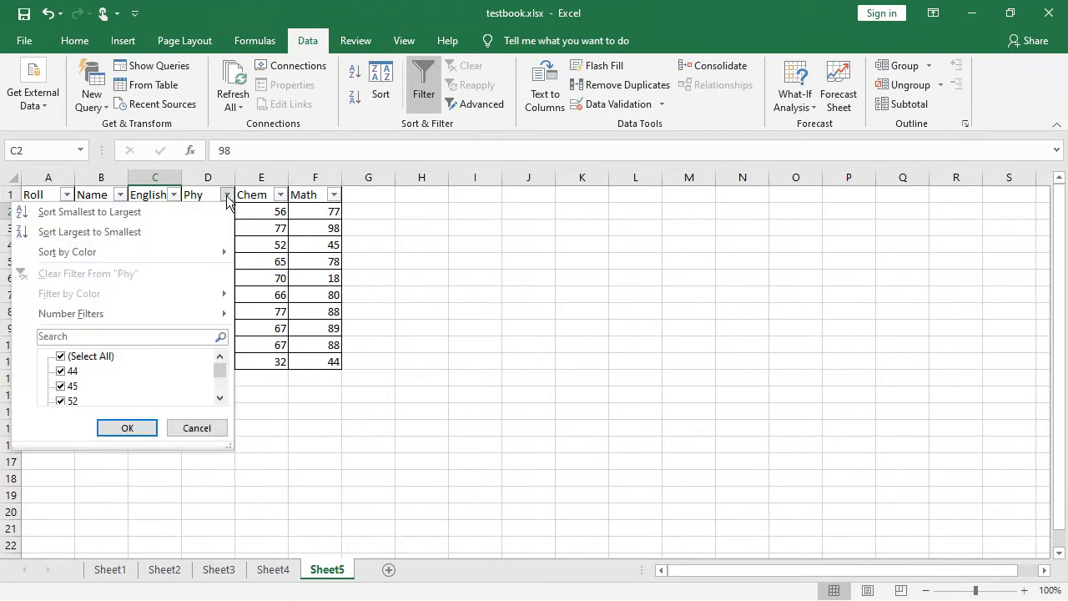
left_click(68, 374)
left_click(66, 388)
left_click(123, 430)
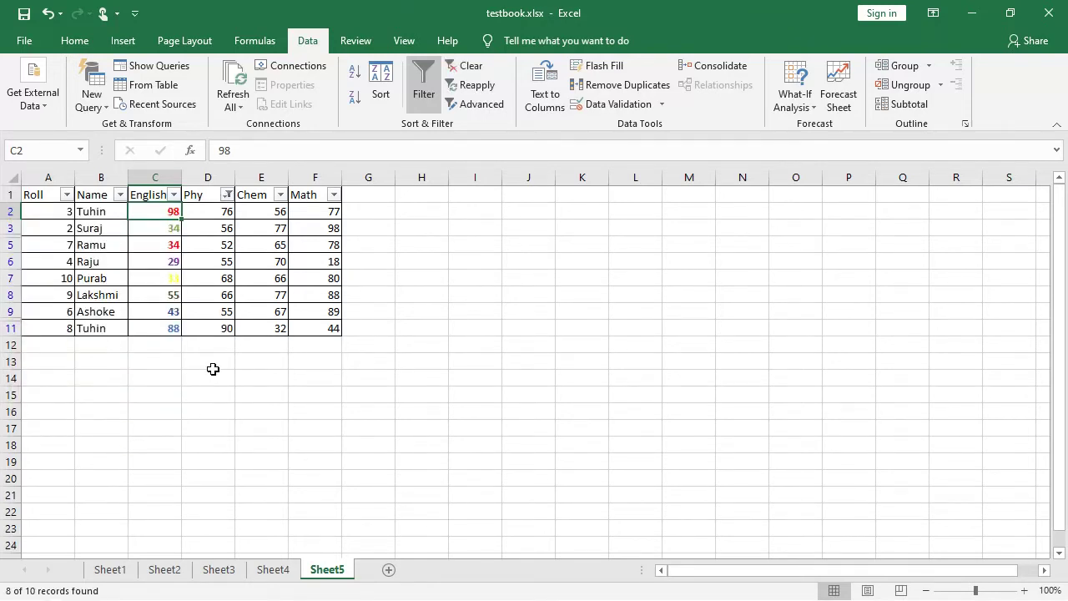
Re-include Phy scores 44 and 45 so all ten student rows show again
left_click(227, 194)
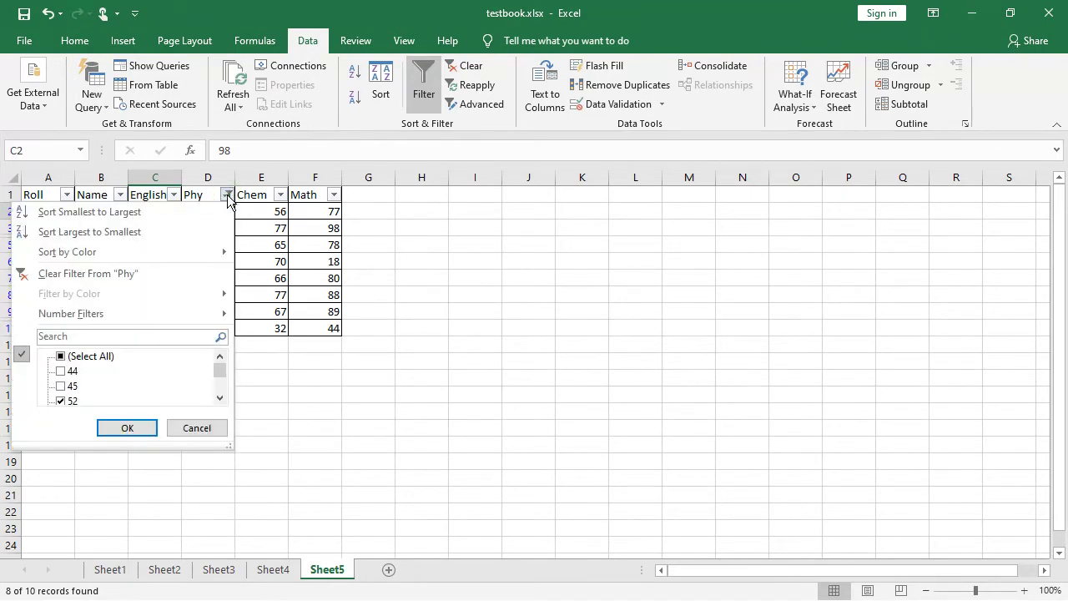
mouse_move(158, 312)
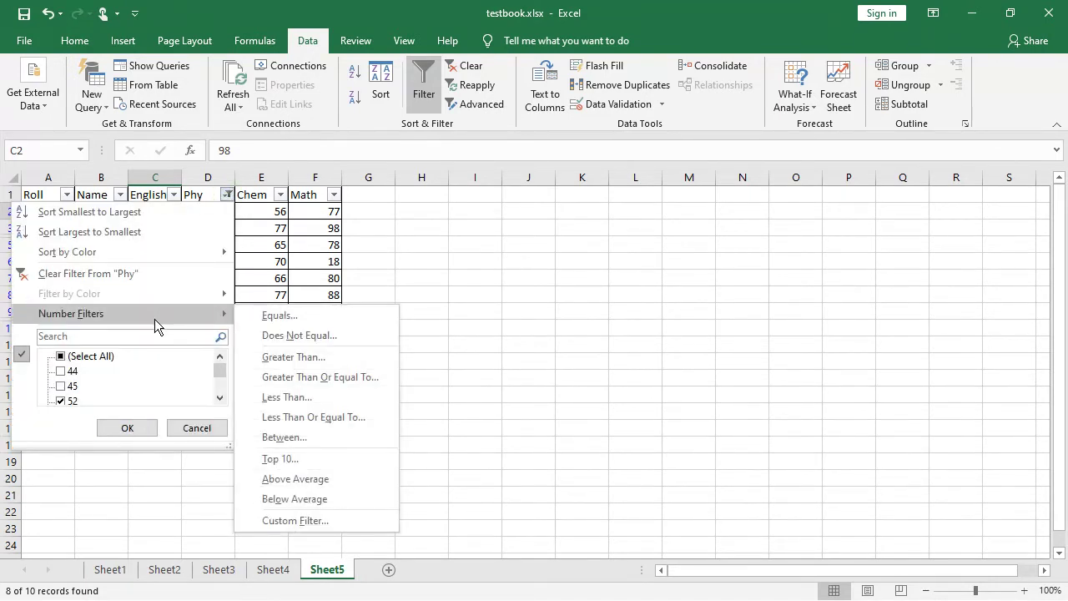
left_click(63, 370)
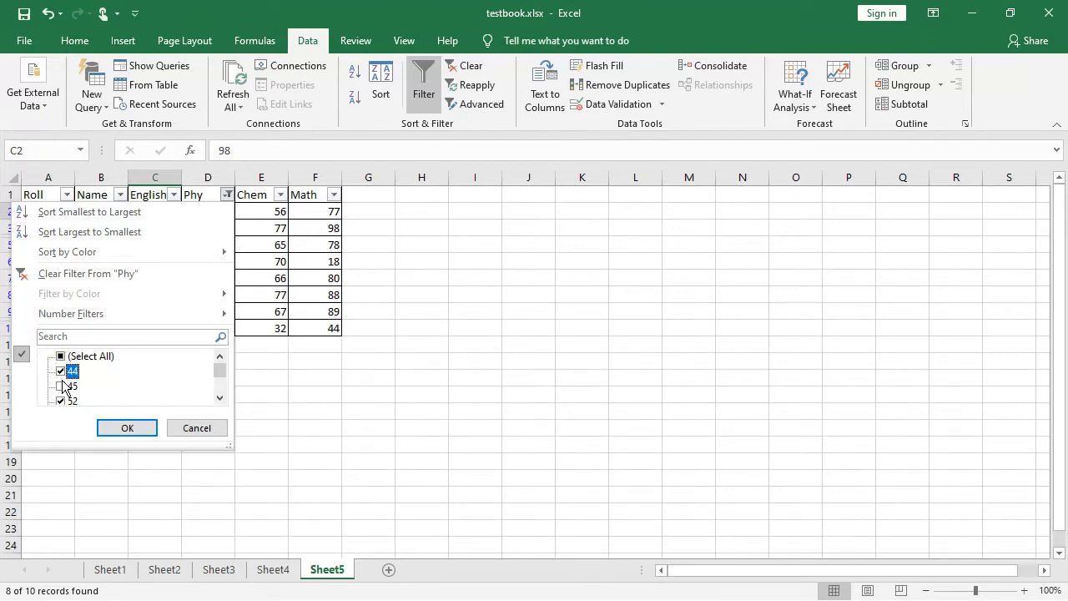
left_click(61, 386)
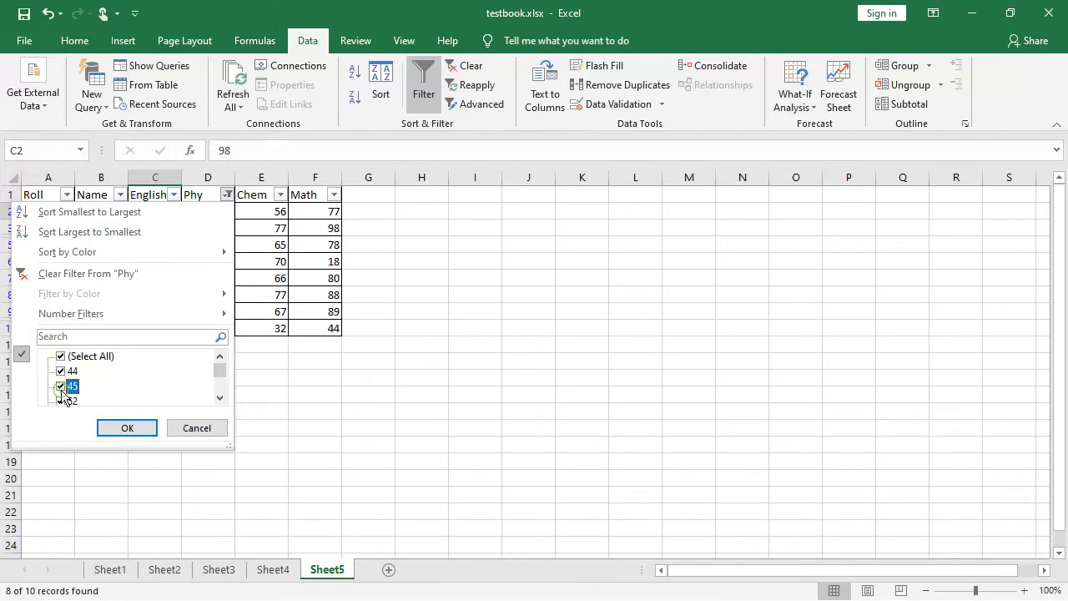
left_click(100, 426)
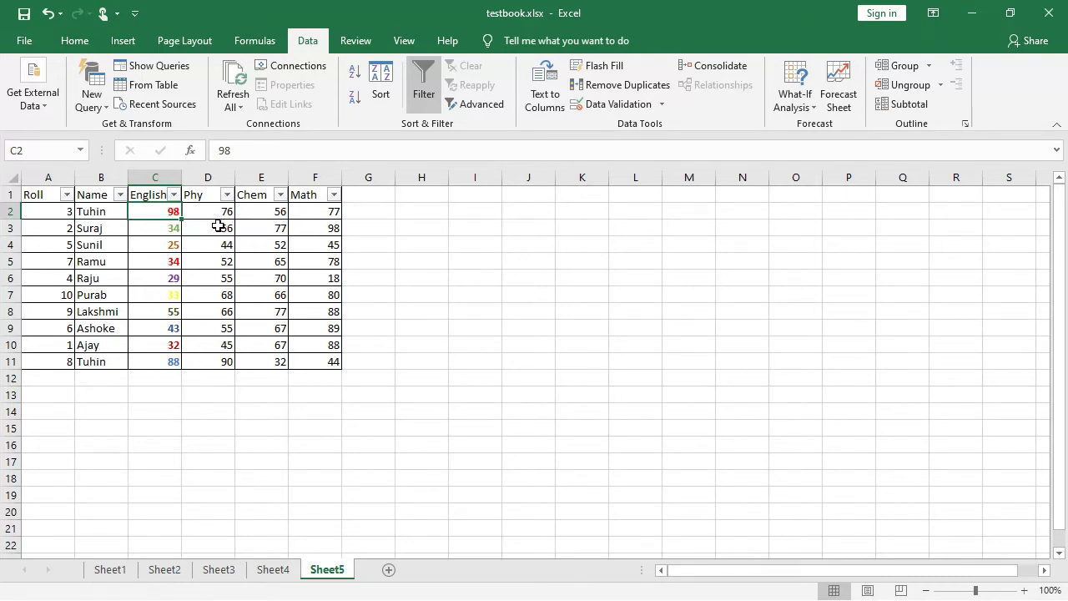
left_click(226, 195)
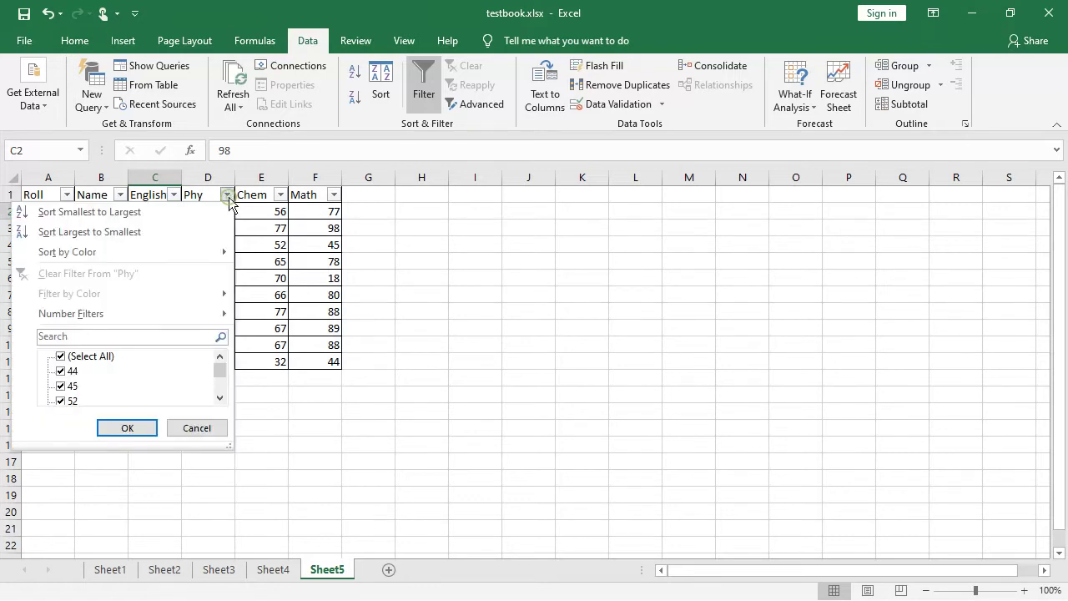
mouse_move(138, 316)
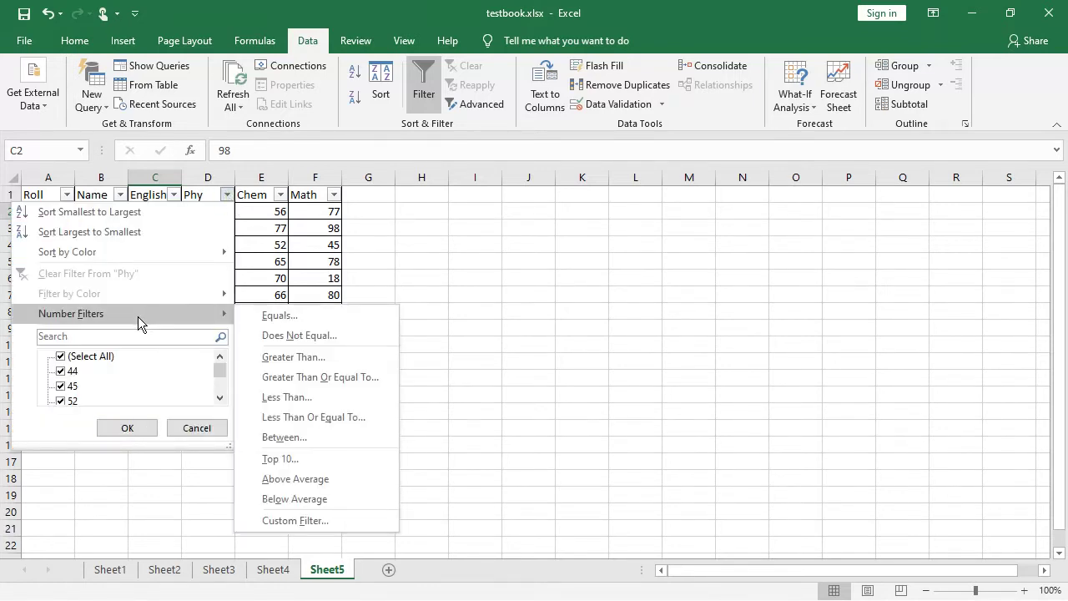
left_click(284, 440)
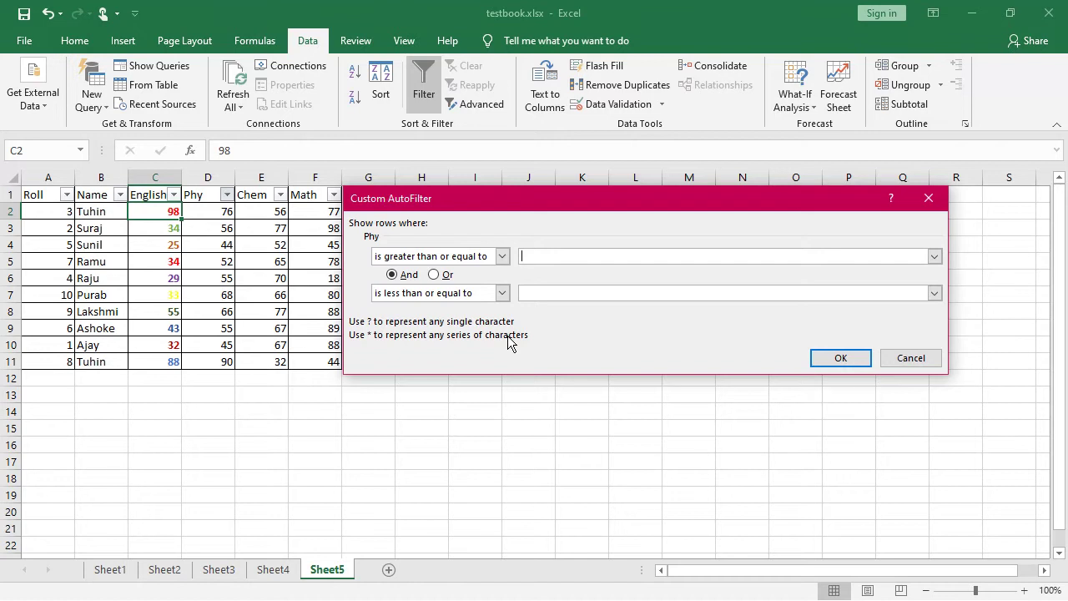
type("40")
left_click(557, 293)
type("70")
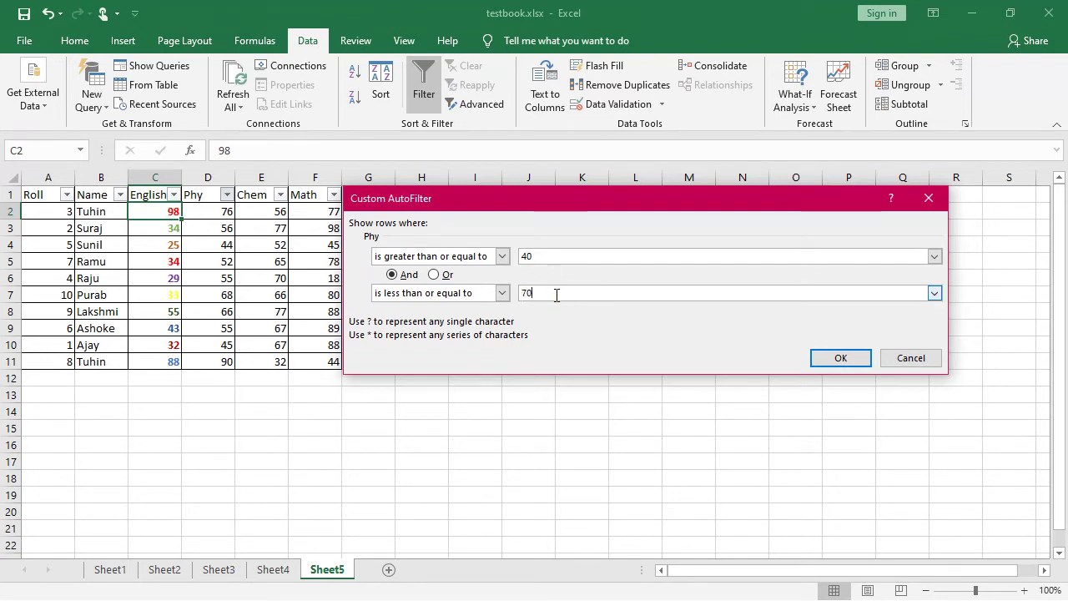
left_click(841, 358)
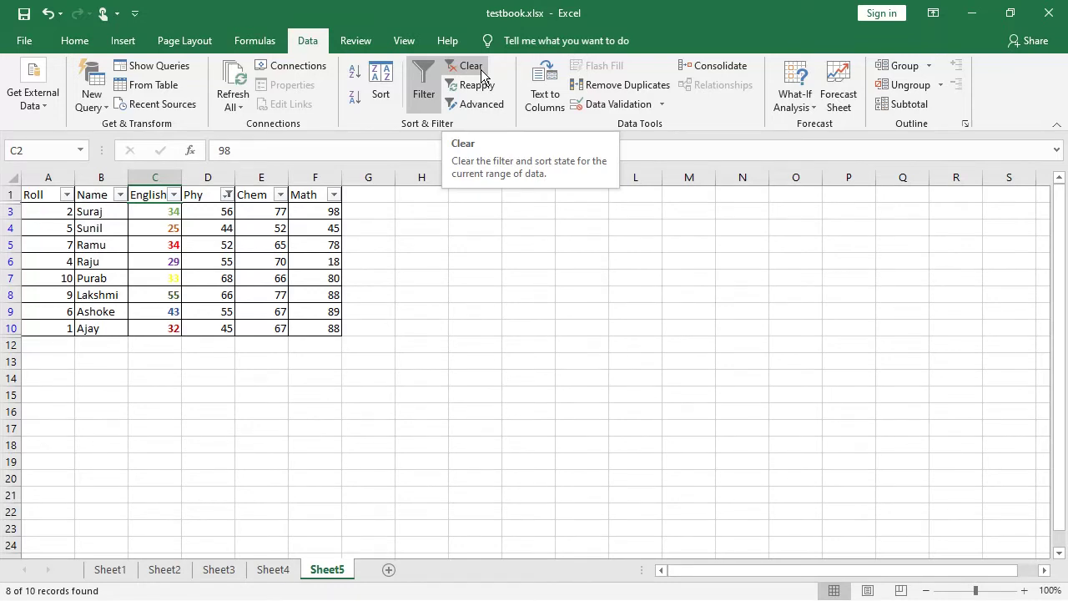
left_click(481, 69)
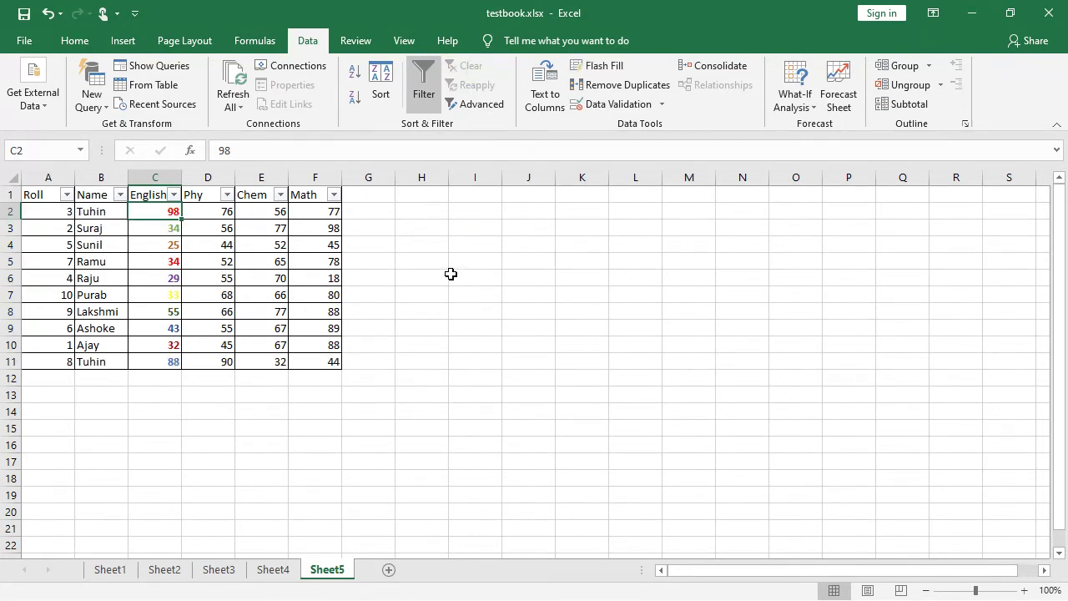
Apply a Name 'Begins With' text filter of S, leaving 2 of 10 records
left_click(102, 212)
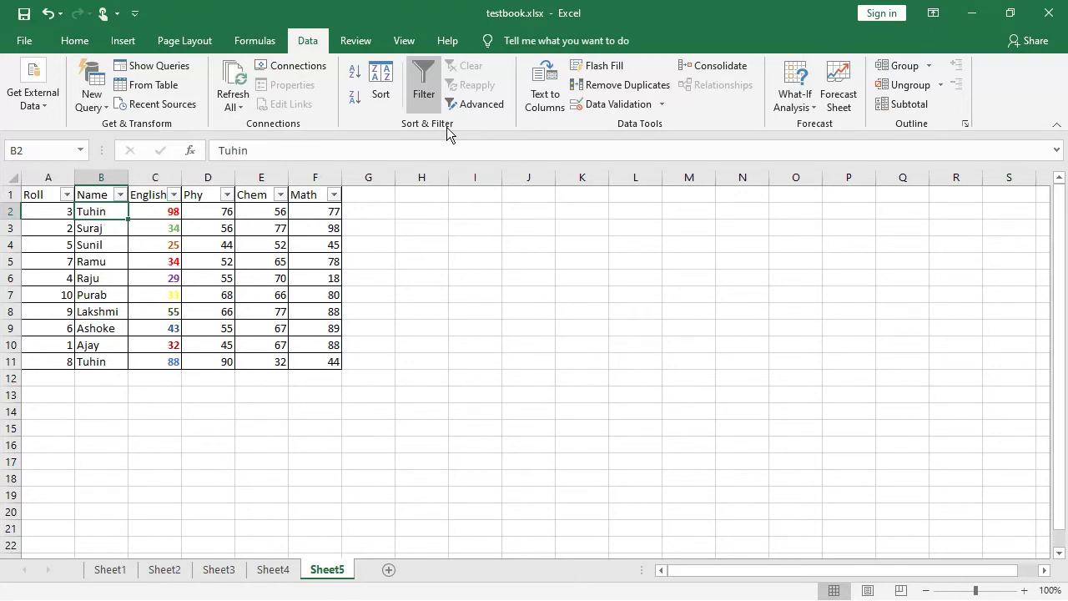
left_click(120, 195)
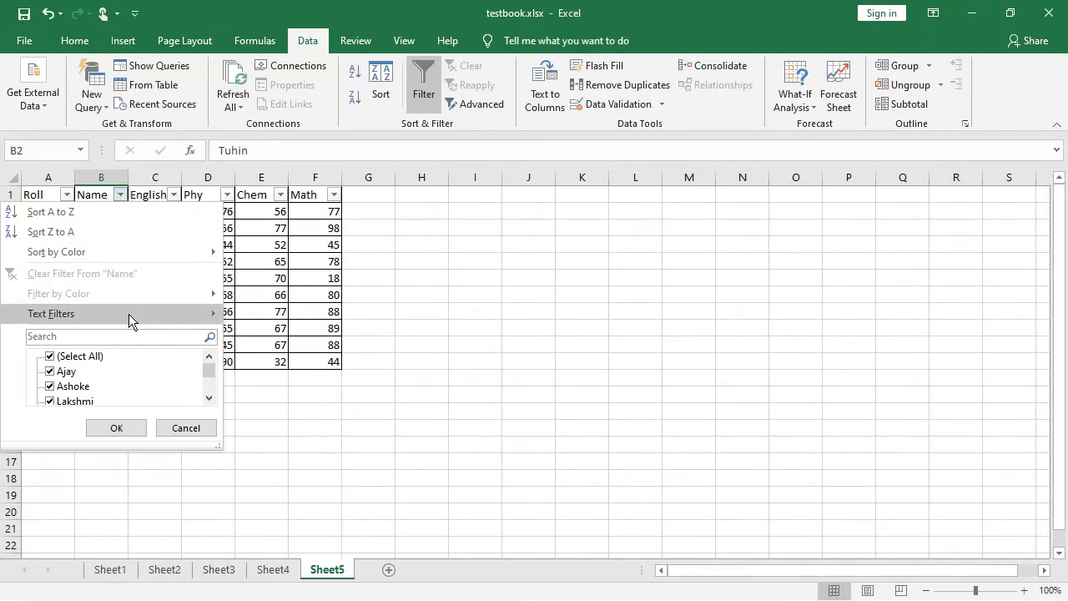
mouse_move(128, 316)
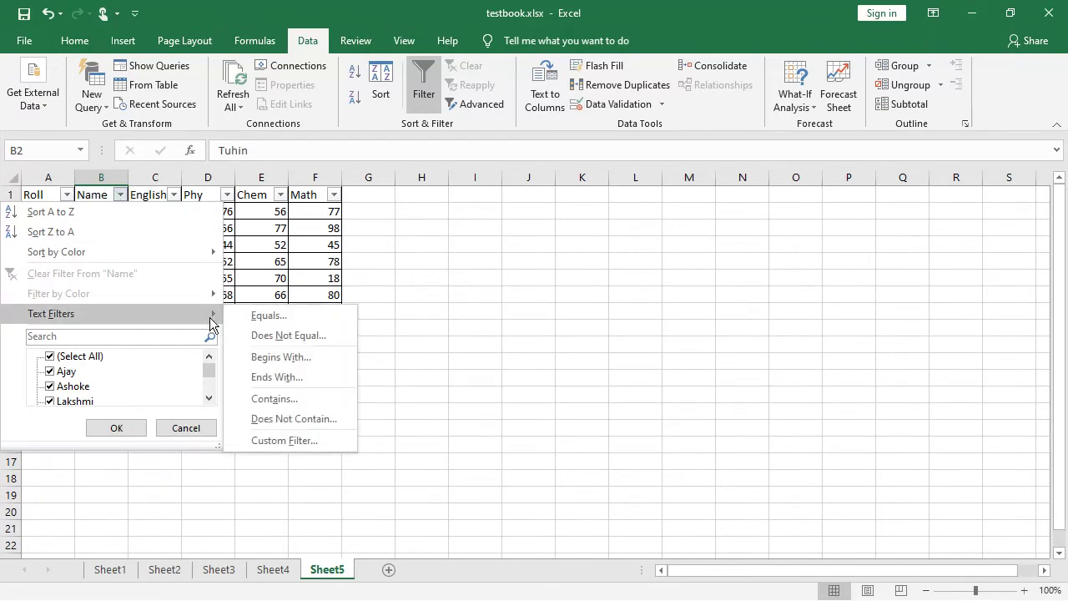
left_click(272, 359)
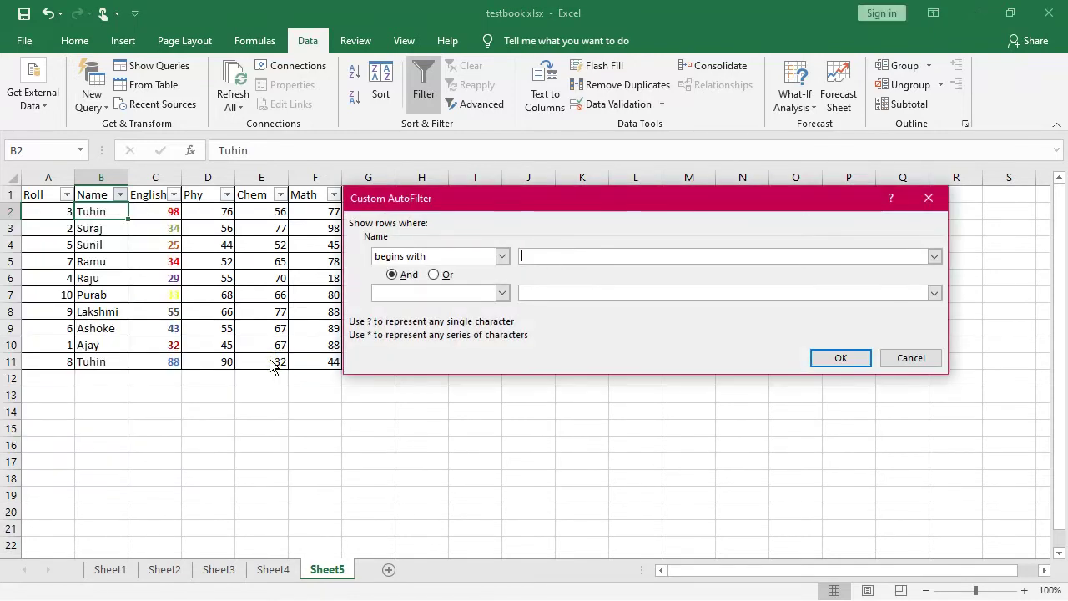
type("S")
left_click(839, 359)
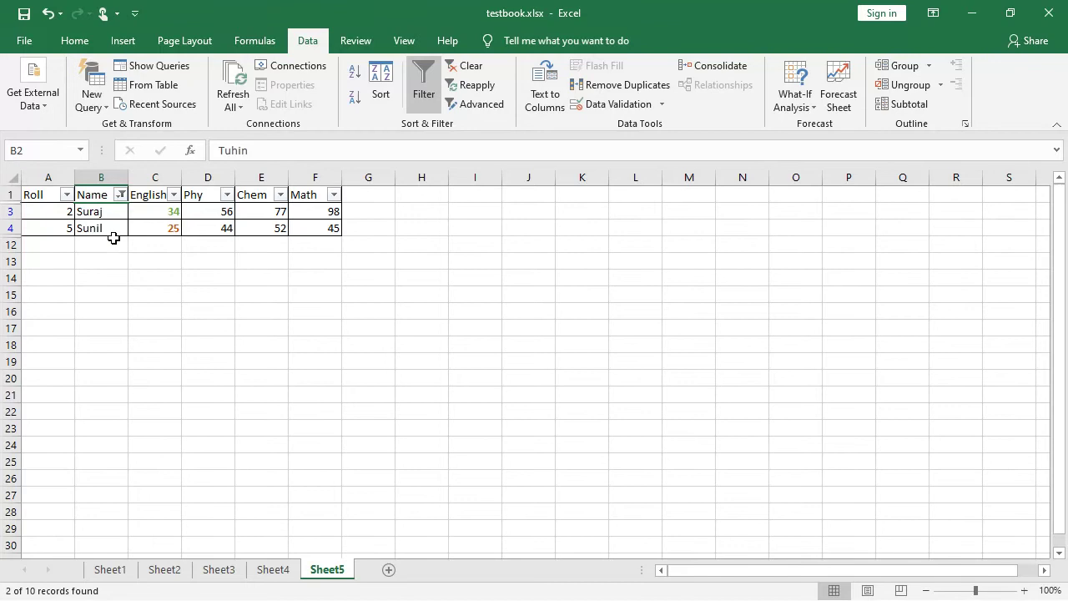
left_click(471, 67)
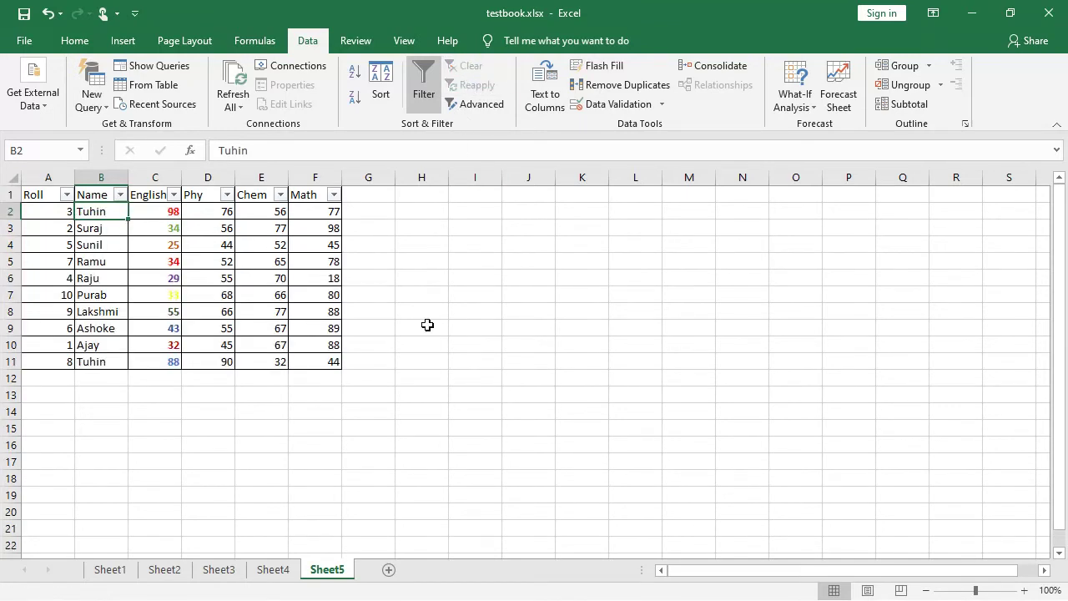
left_click(121, 196)
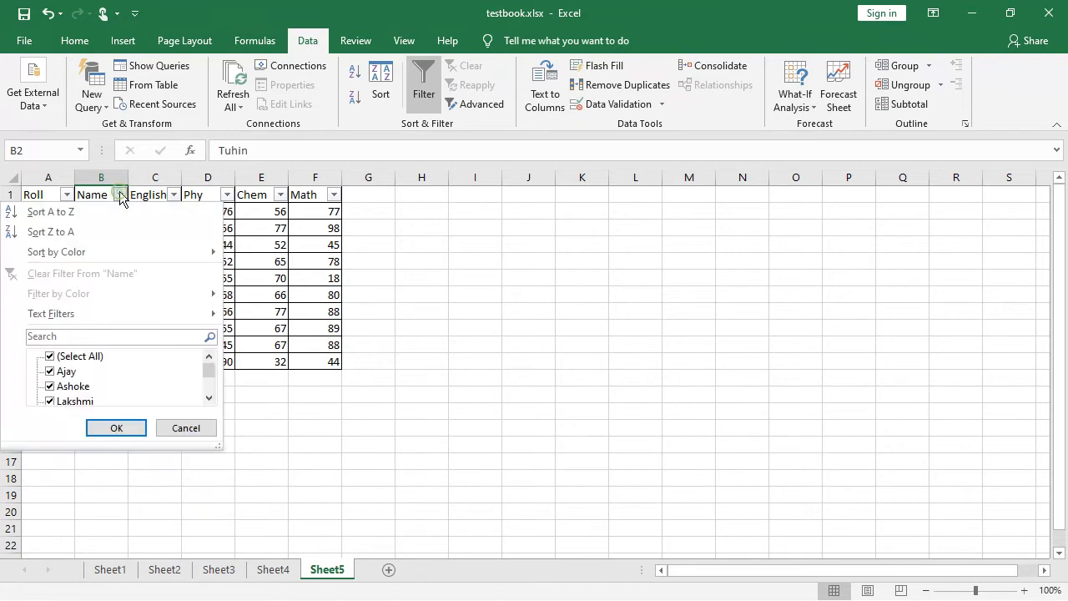
mouse_move(120, 321)
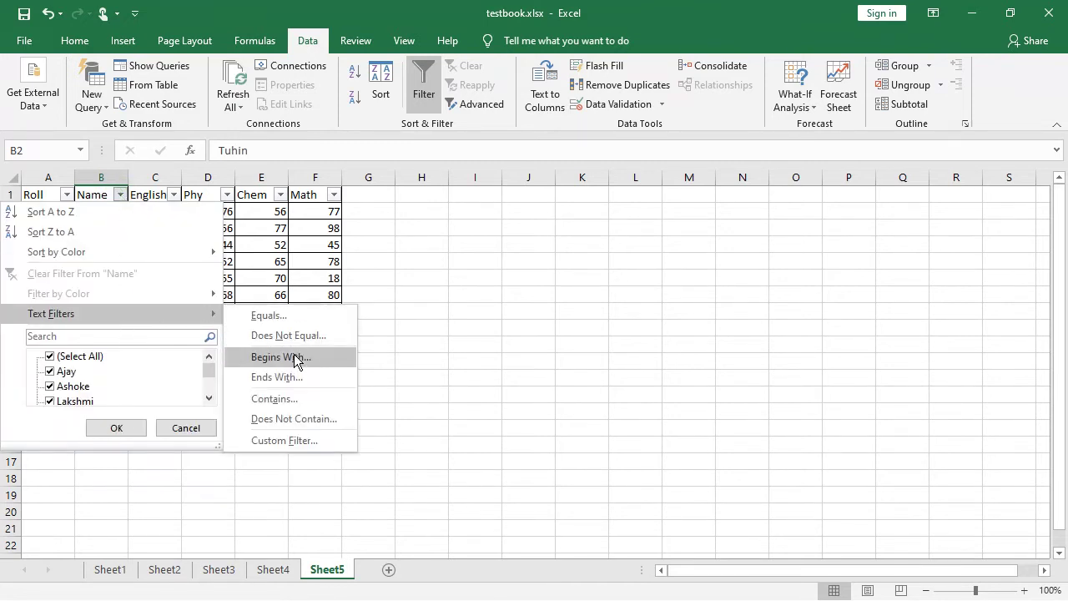
left_click(293, 399)
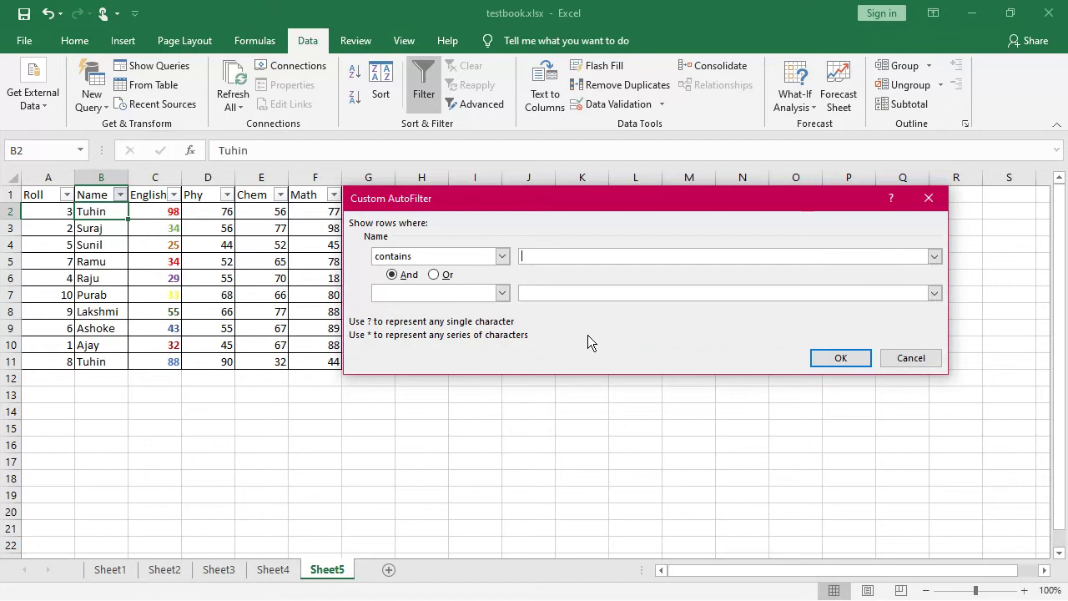
type("i")
left_click(841, 362)
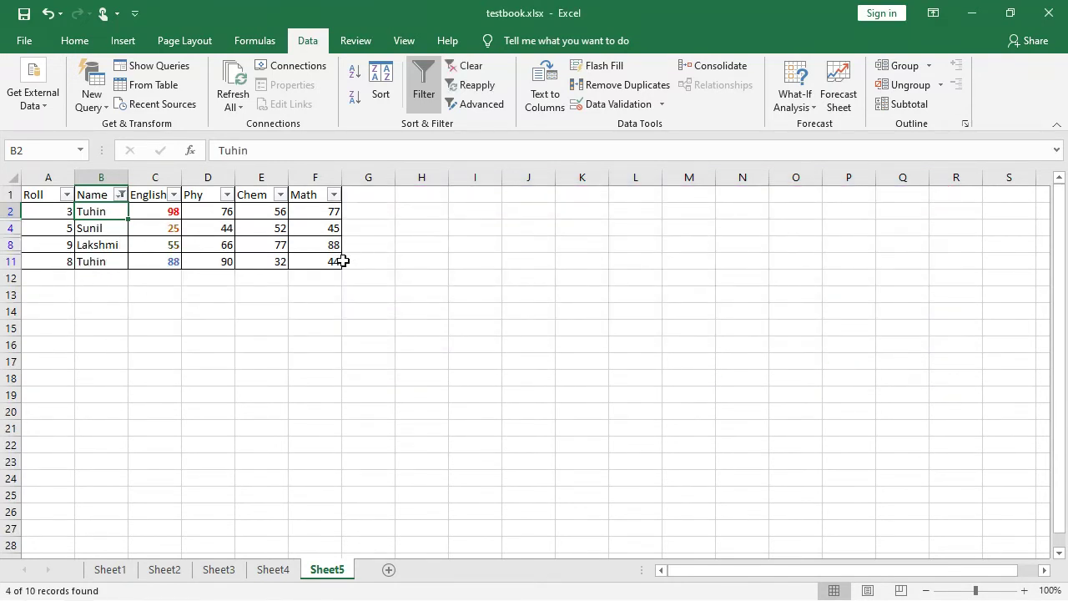
left_click(470, 66)
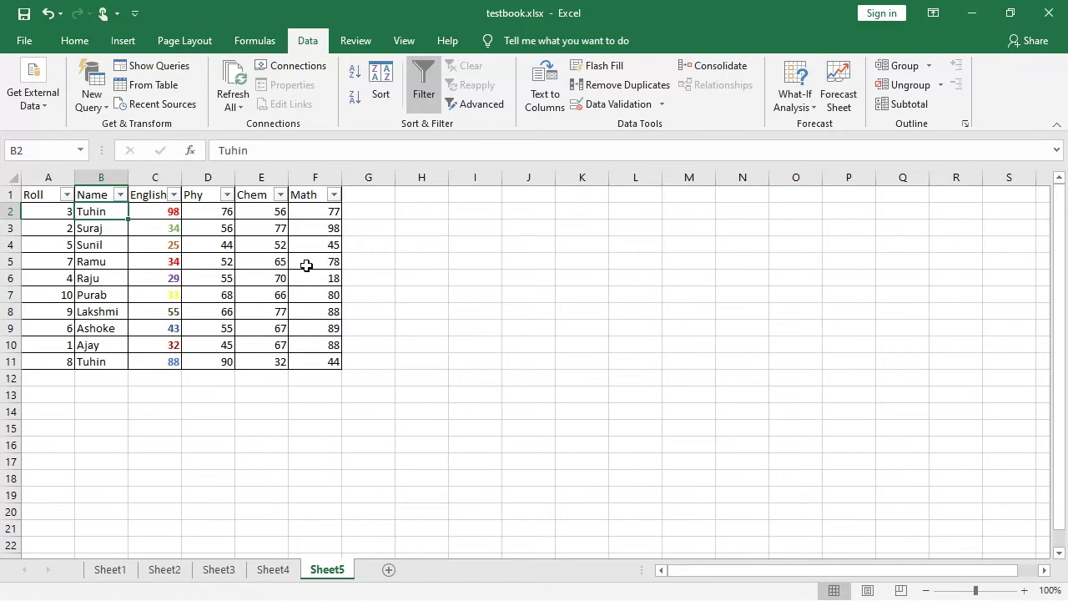
left_click(120, 194)
mouse_move(136, 313)
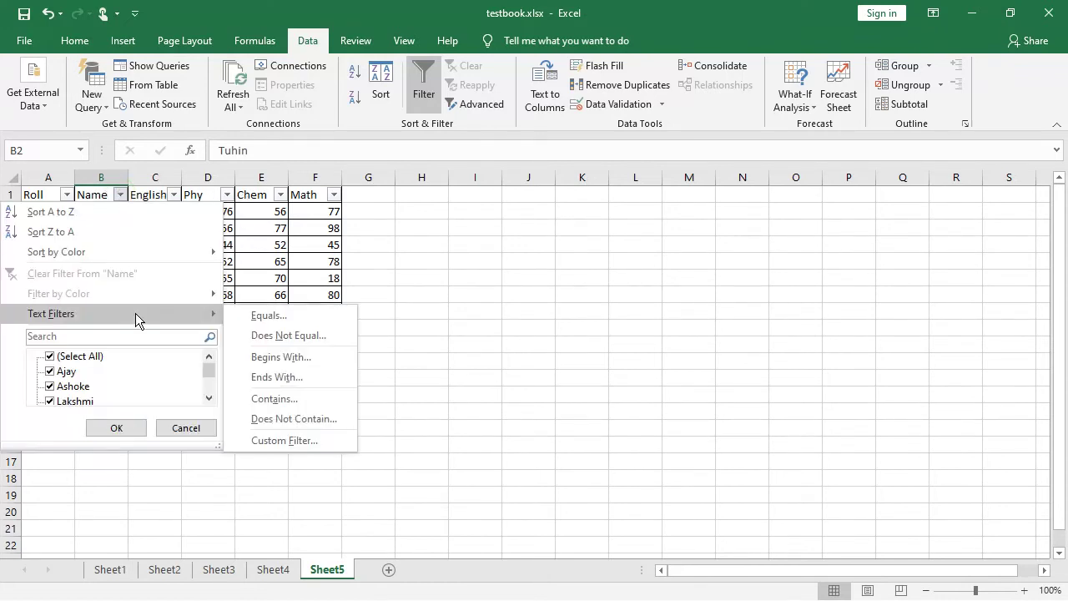
left_click(286, 419)
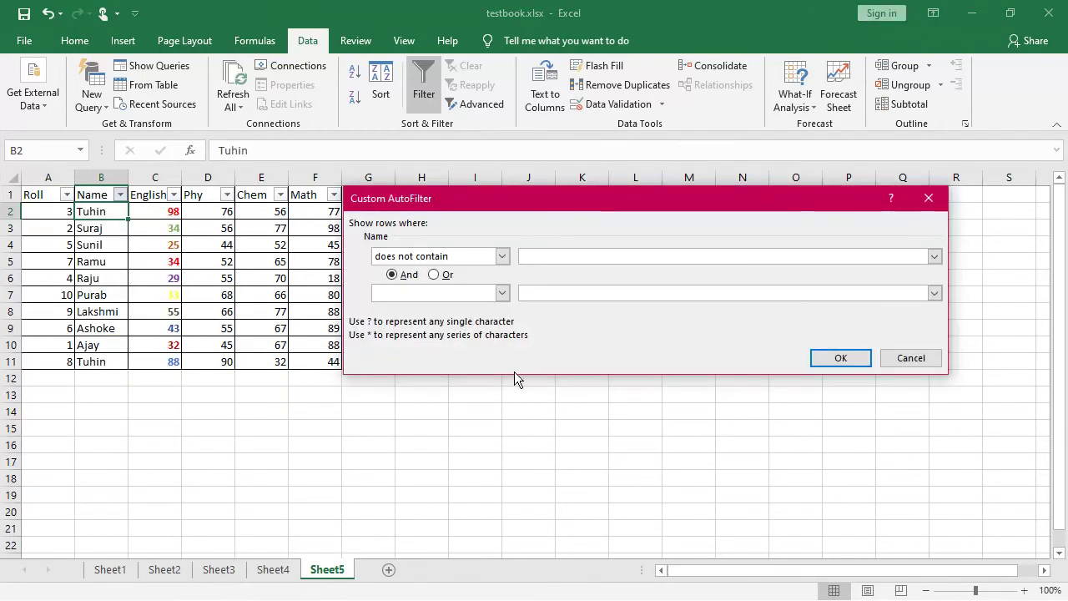
type("R")
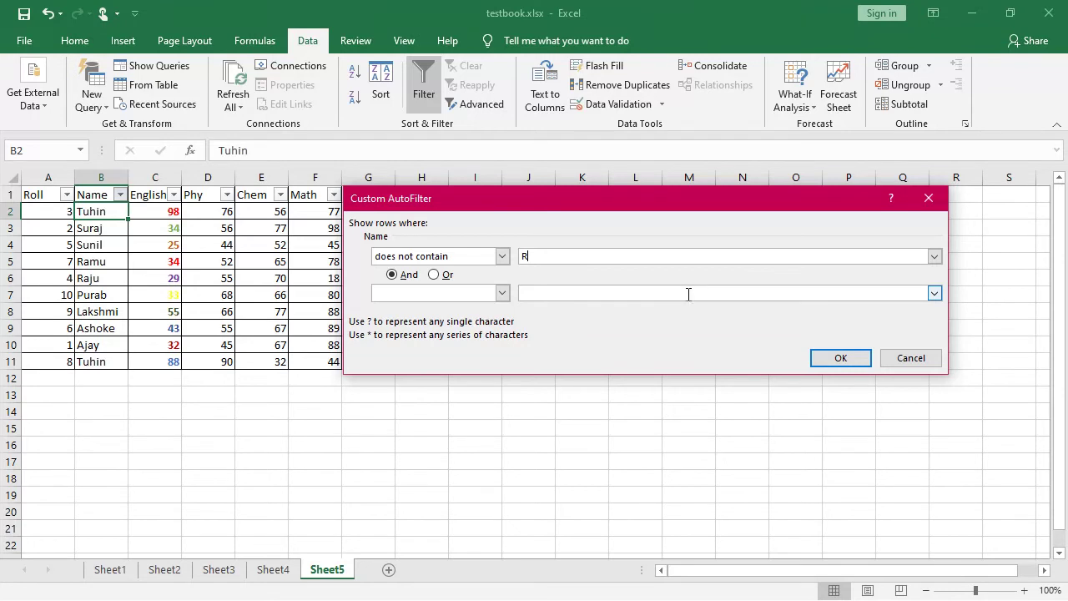
left_click(839, 358)
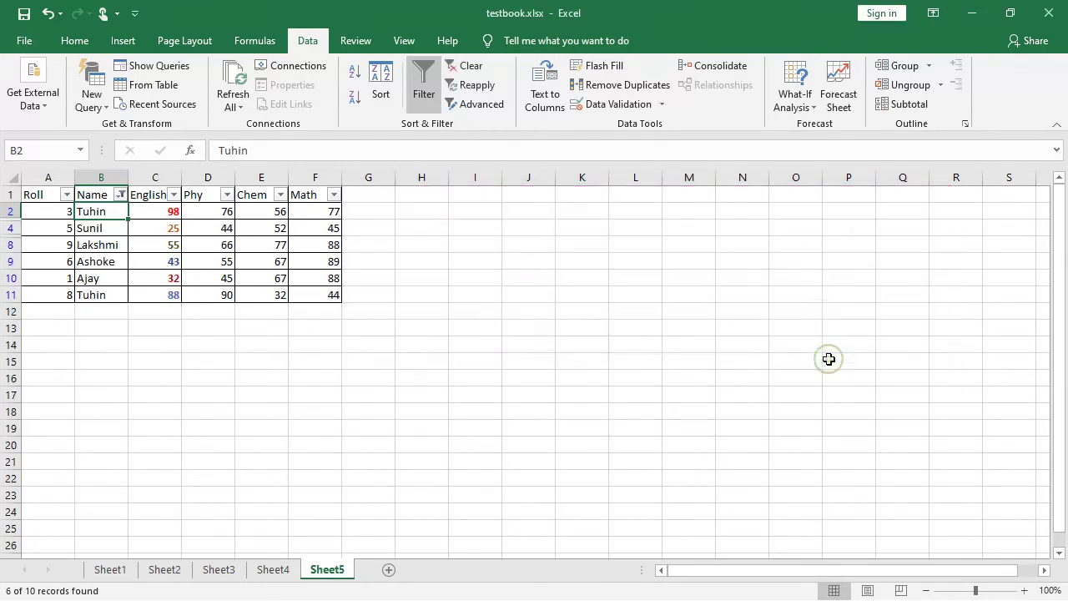
left_click(121, 194)
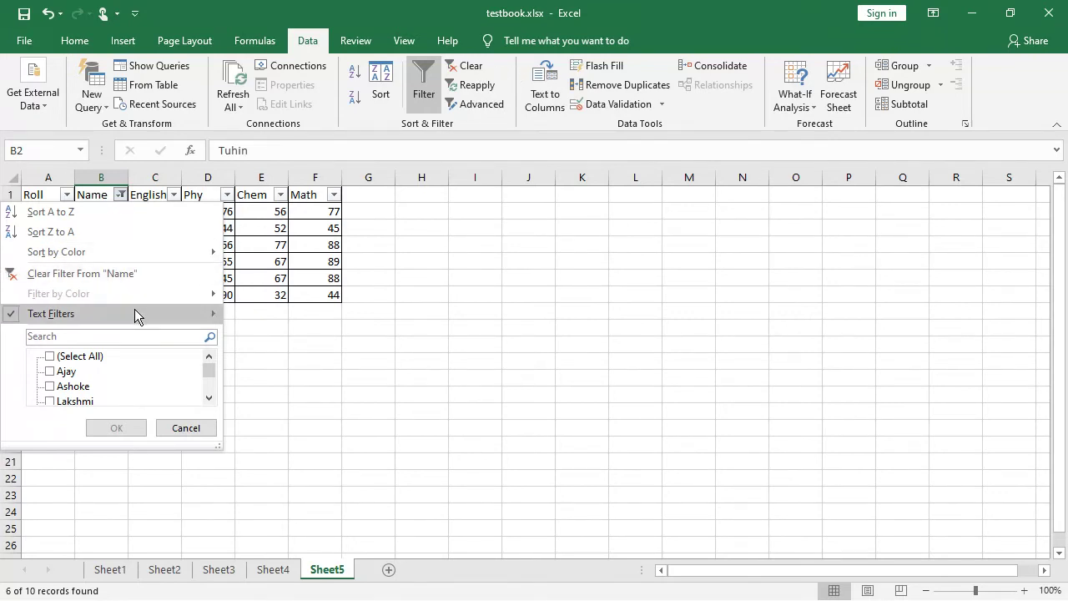
mouse_move(136, 310)
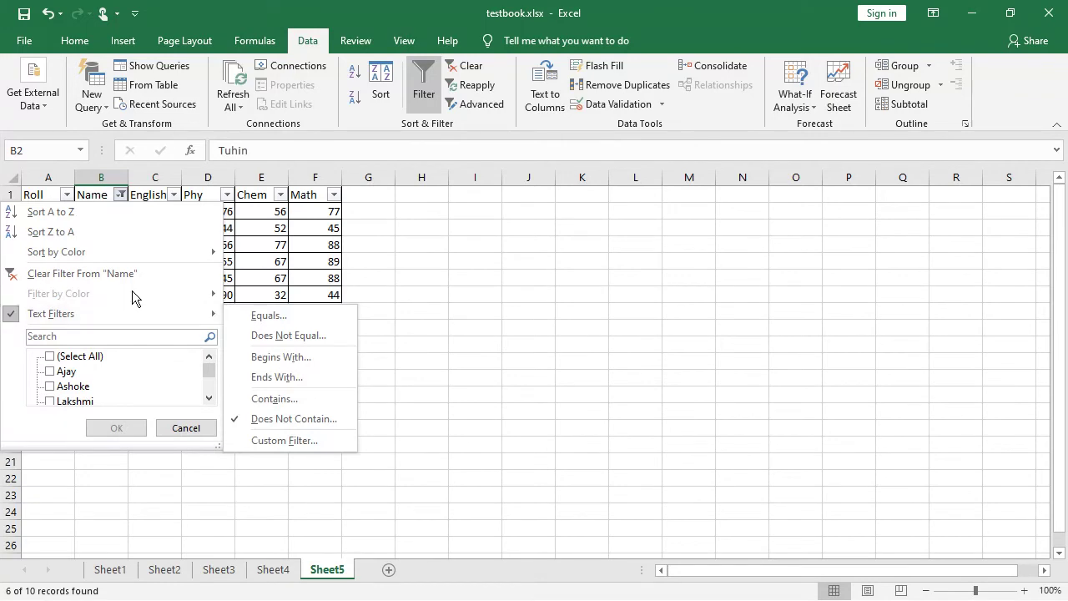
left_click(127, 273)
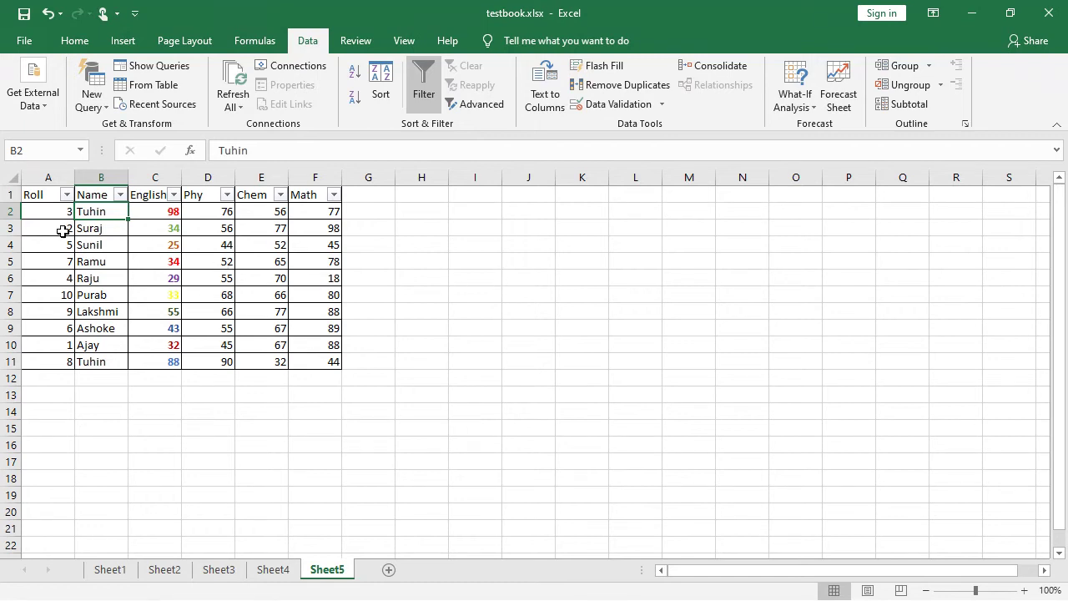
Run an Advanced Filter with Unique records only, copying the table to K1
left_click(34, 197)
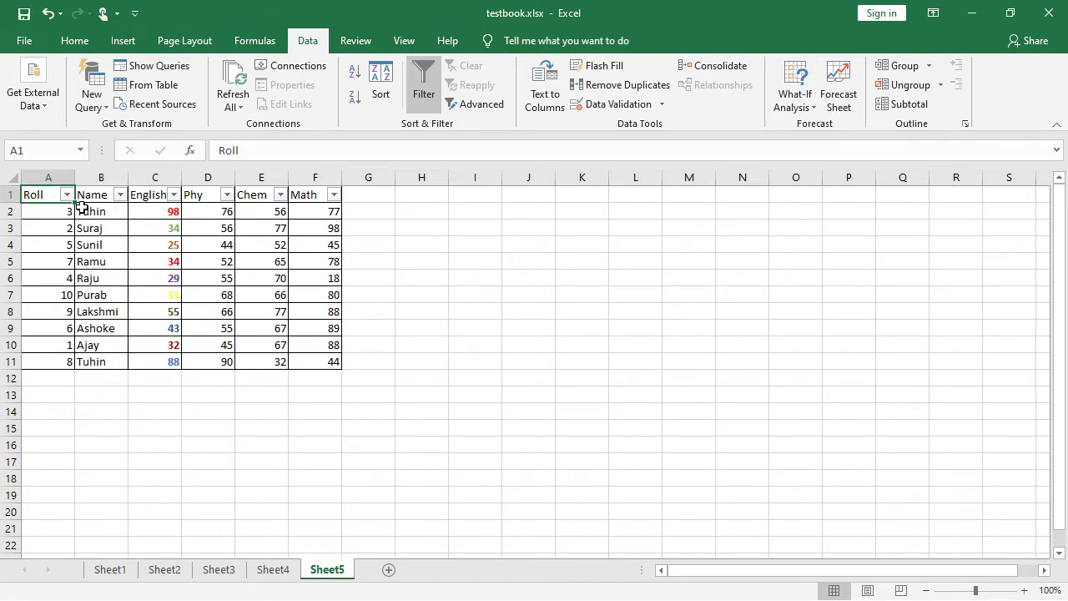
left_click(482, 104)
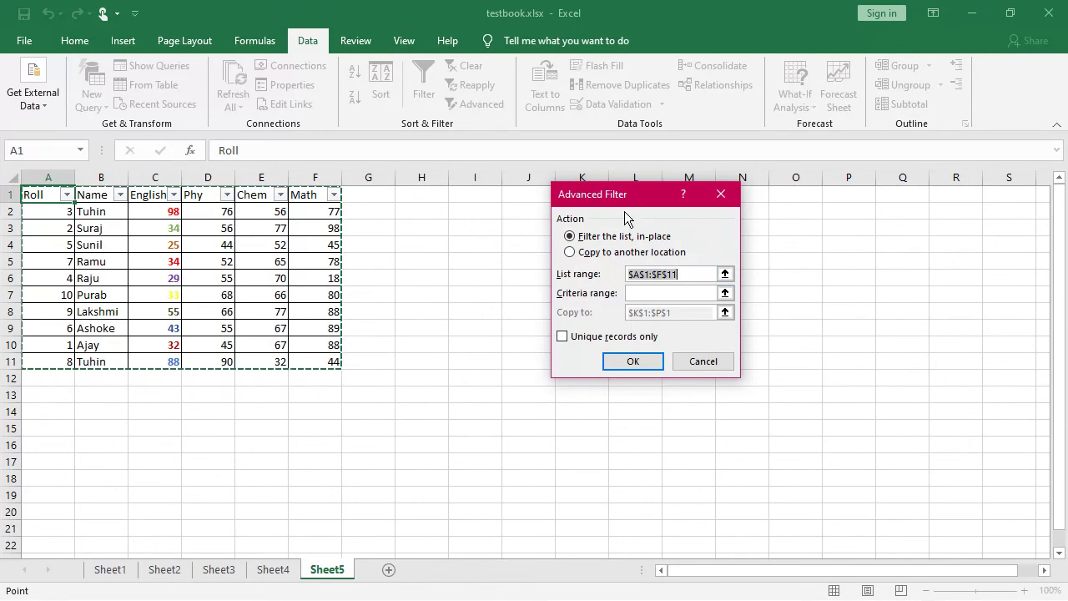
left_click(615, 253)
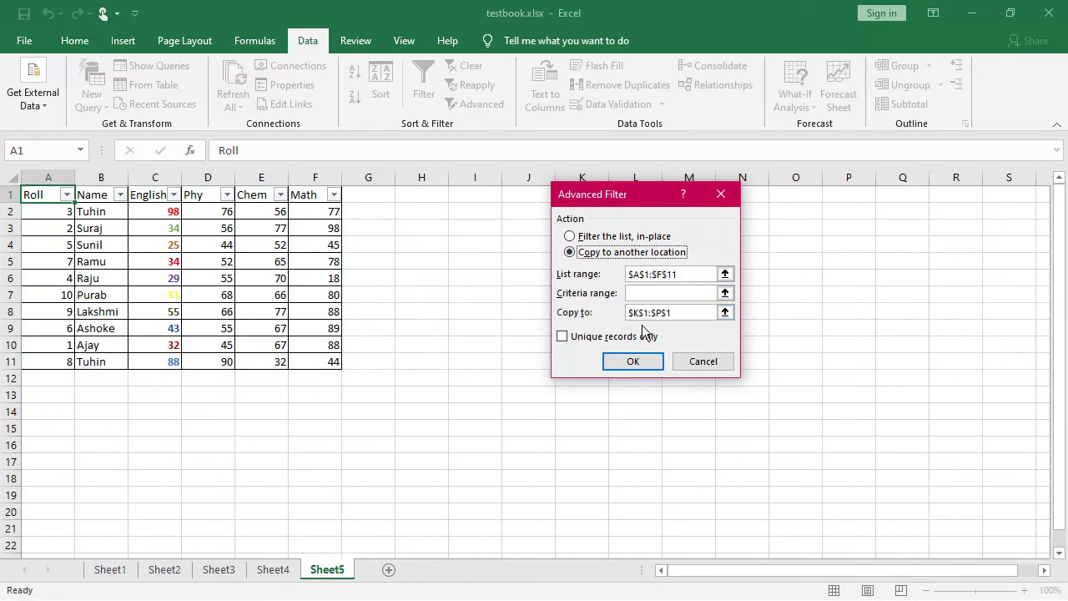
left_click_drag(629, 201, 570, 320)
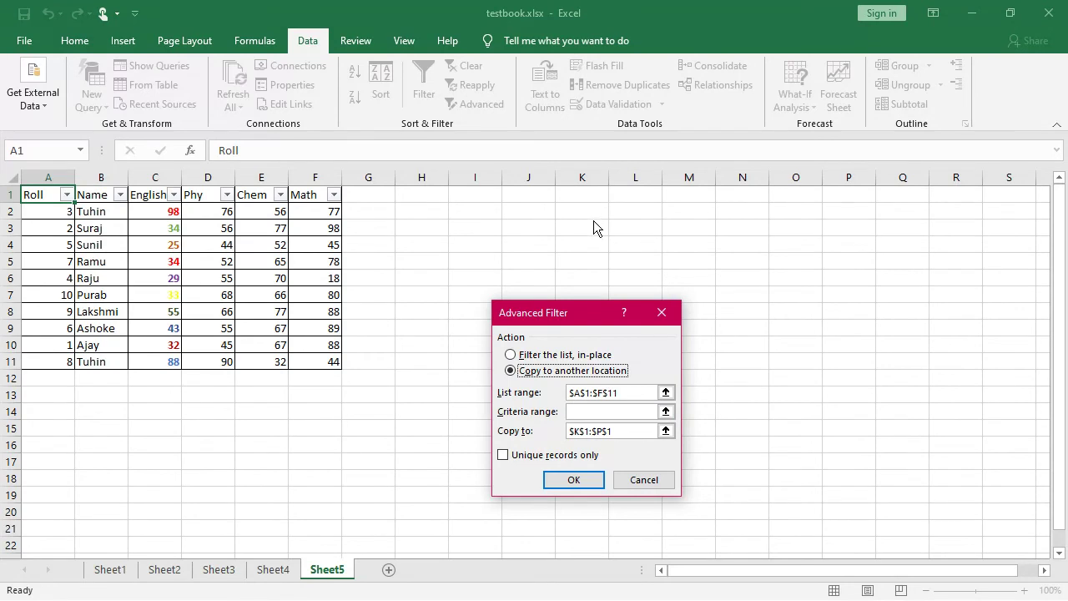
left_click(617, 431)
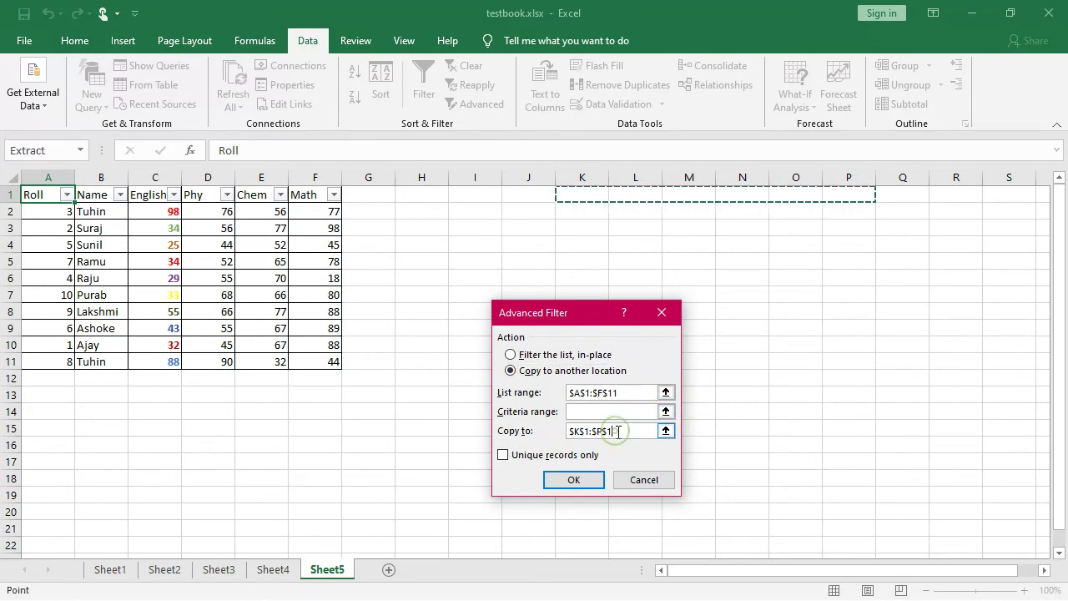
key("BackSpace")
key("BackSpace")
key("BackSpace")
key("BackSpace")
key("BackSpace")
key("BackSpace")
key("BackSpace")
key("BackSpace")
key("BackSpace")
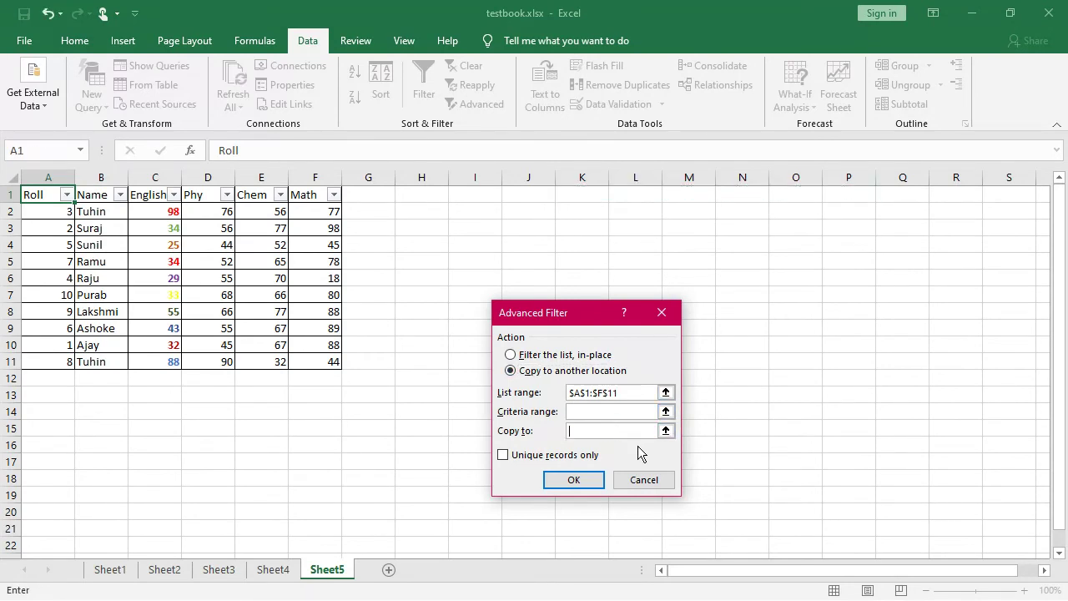
type("k1")
left_click(516, 459)
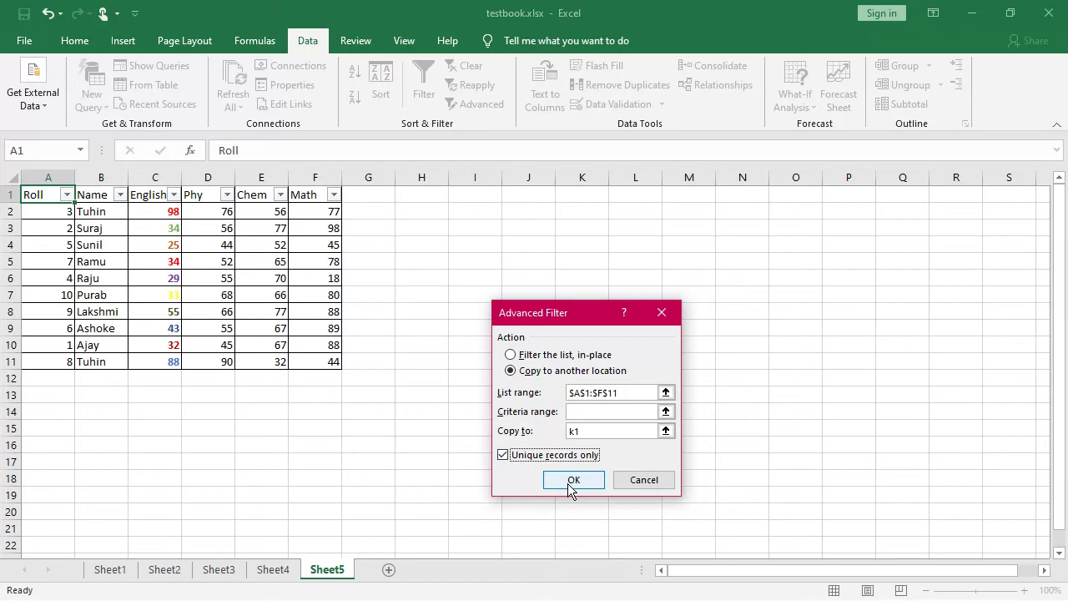
left_click(572, 486)
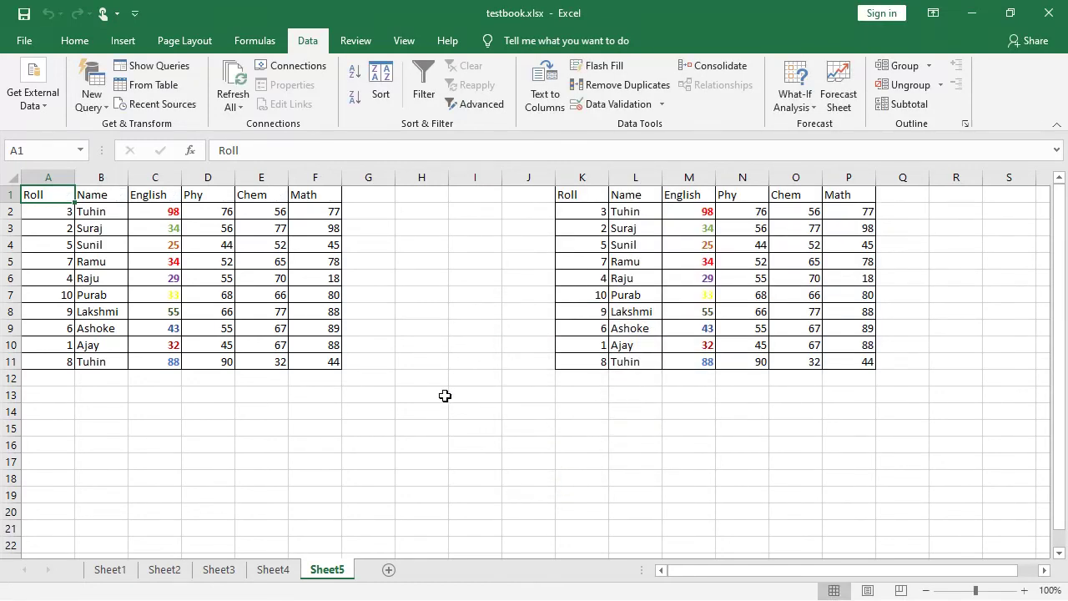